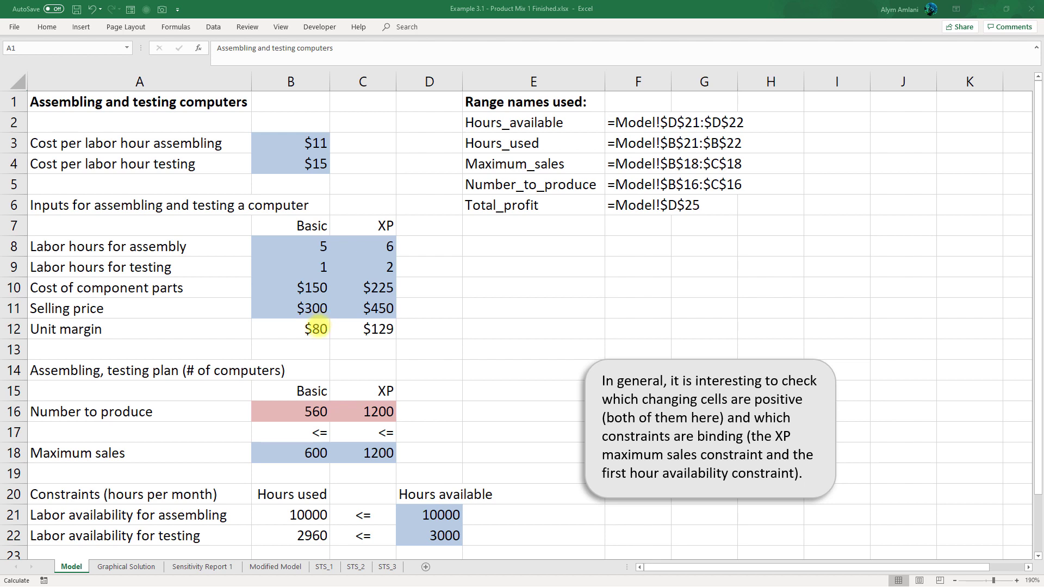
- Inspect the unit margin formula for the Basic computer in cell B12
double_click(316, 329)
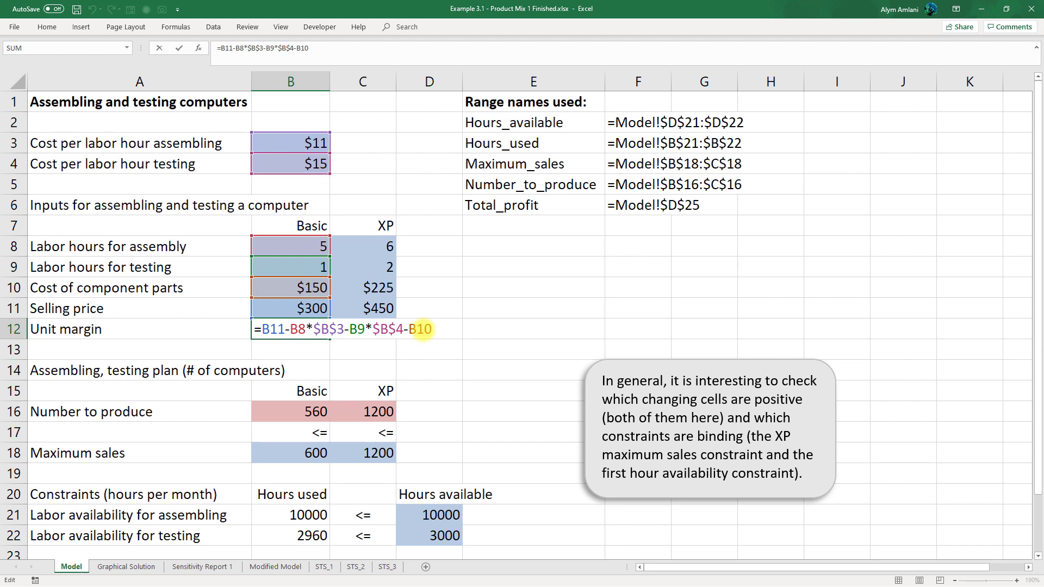
key(Return)
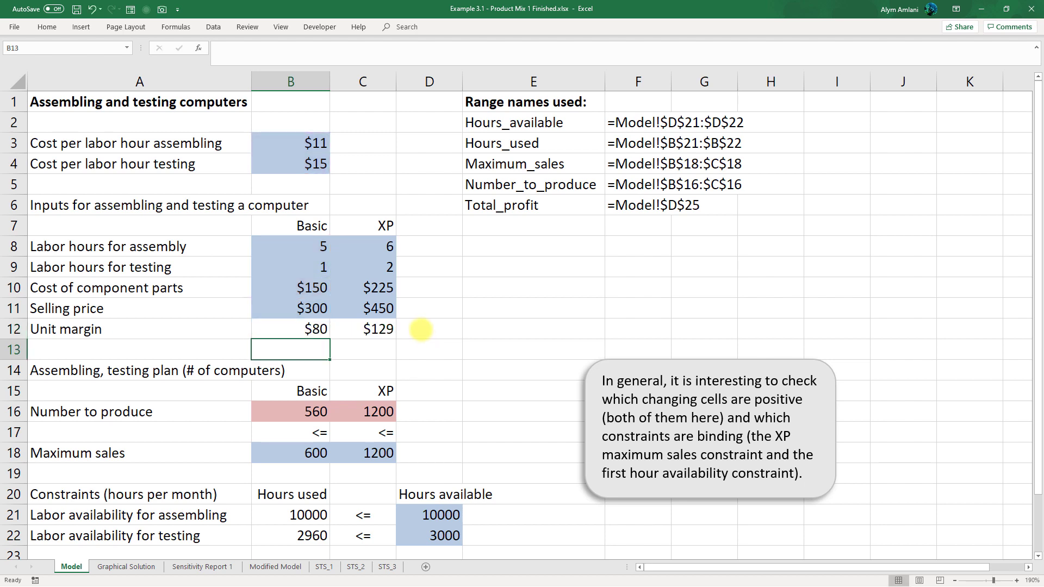
- Set the number of Basic computers to produce in cell B16 to 600
scroll(387, 328, down, 3)
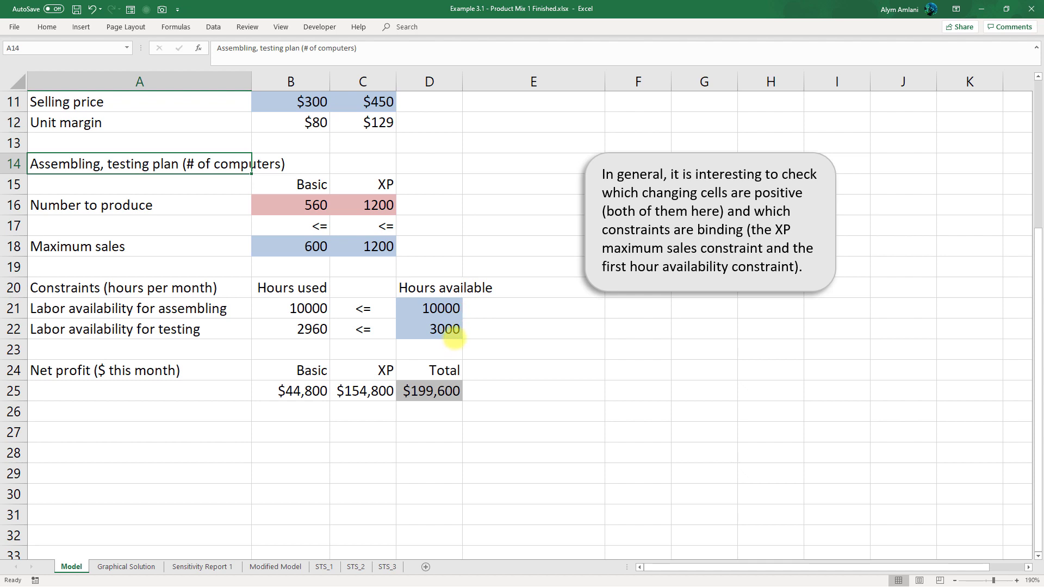
click(314, 205)
text(6)
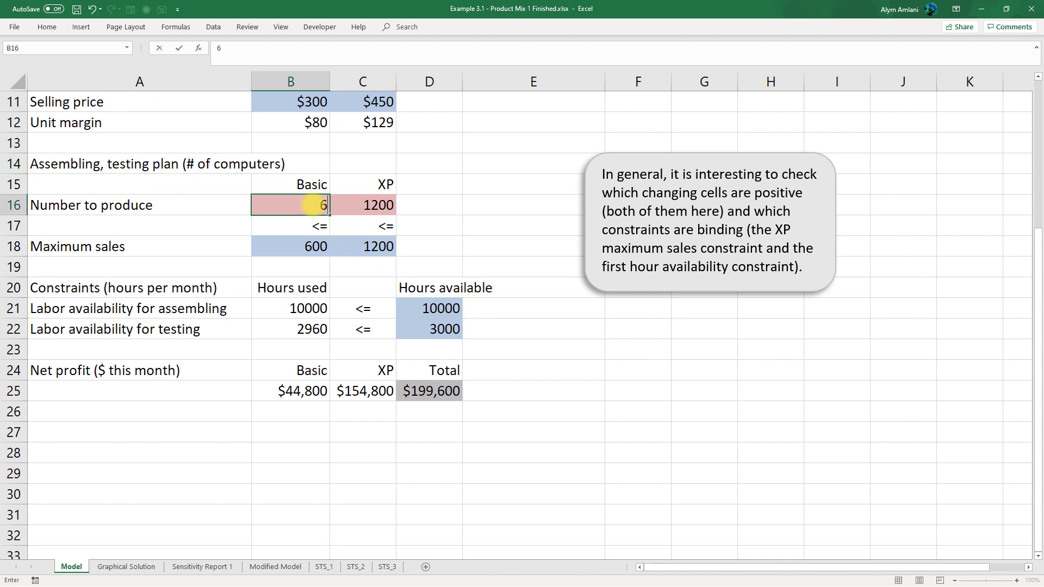
text(00)
key(Return)
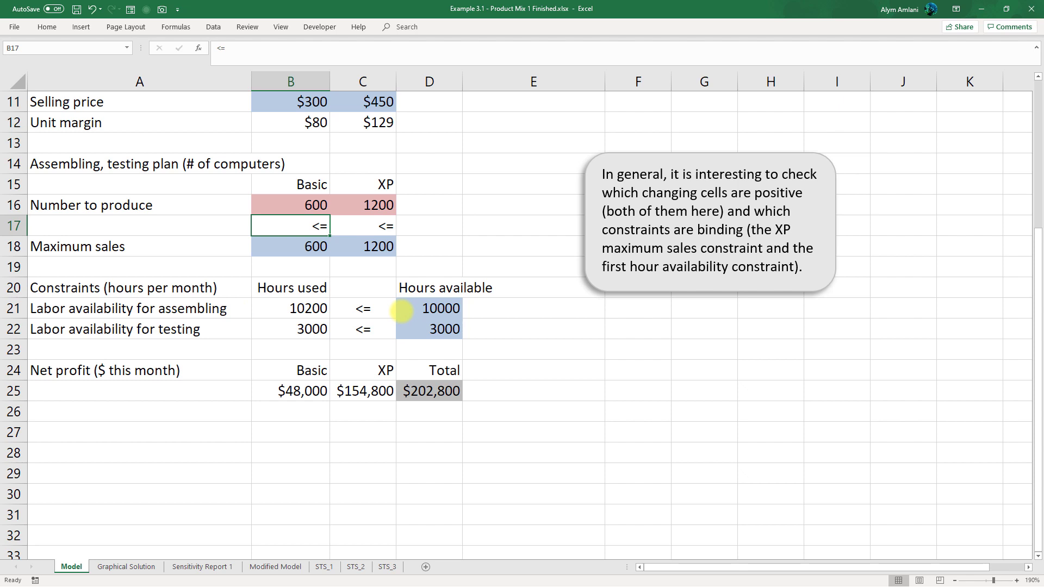
- Enter the formula =B12/B8 in cell B13 to compute the Basic unit margin per assembly labor hour
scroll(401, 310, up, 2)
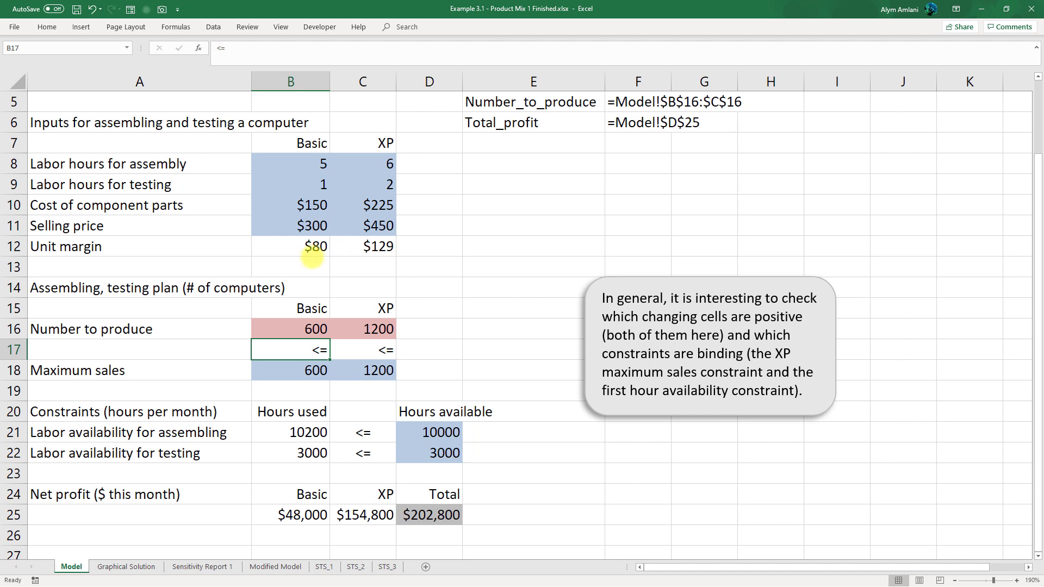
click(302, 265)
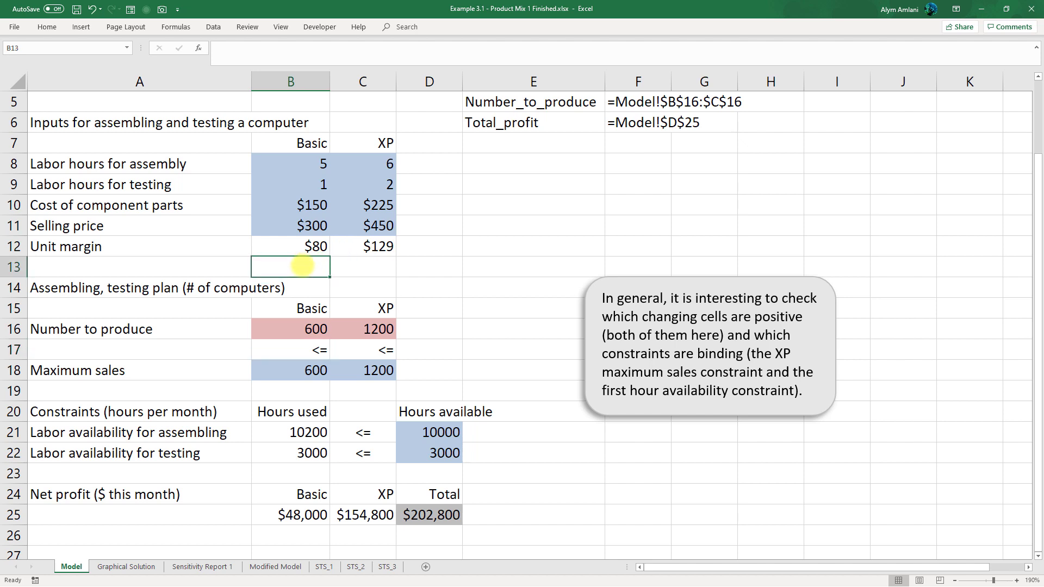
text(=)
key(Up)
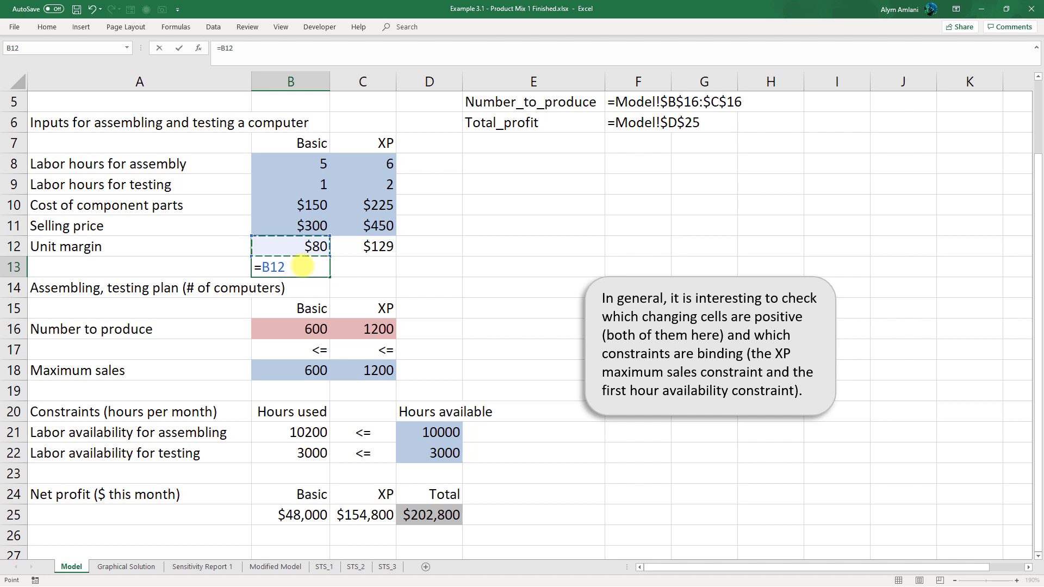
text(/)
click(314, 167)
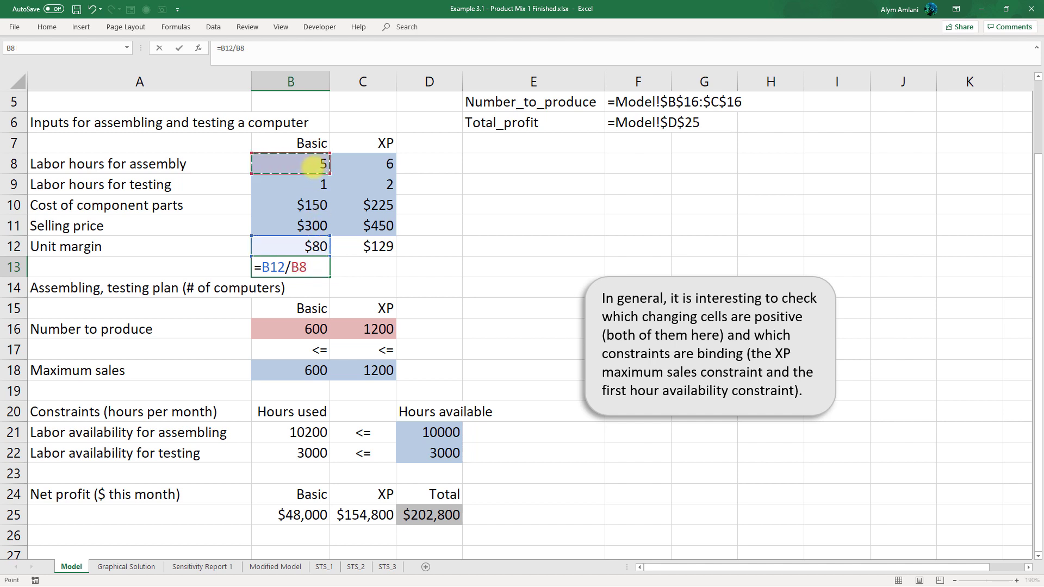
key(Return)
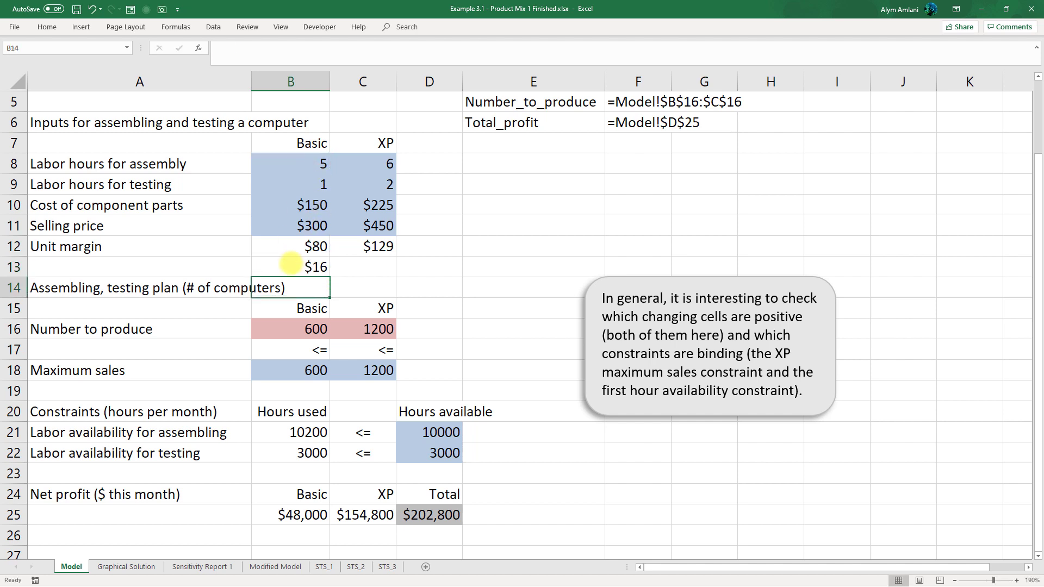
- Copy the B13 formula across to C13 and display both results with two decimal places
click(318, 267)
drag(329, 277, 384, 277)
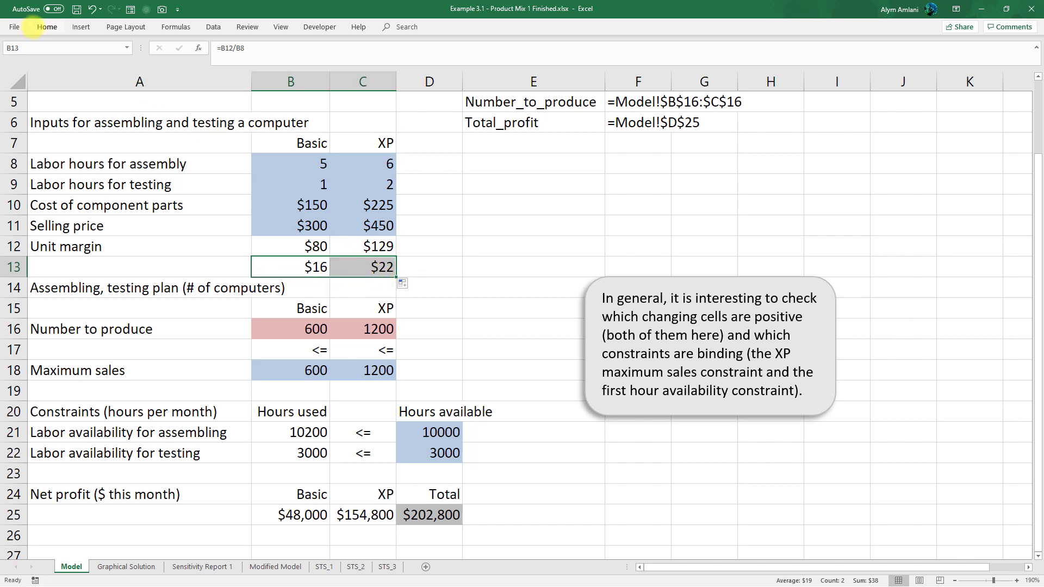
click(46, 26)
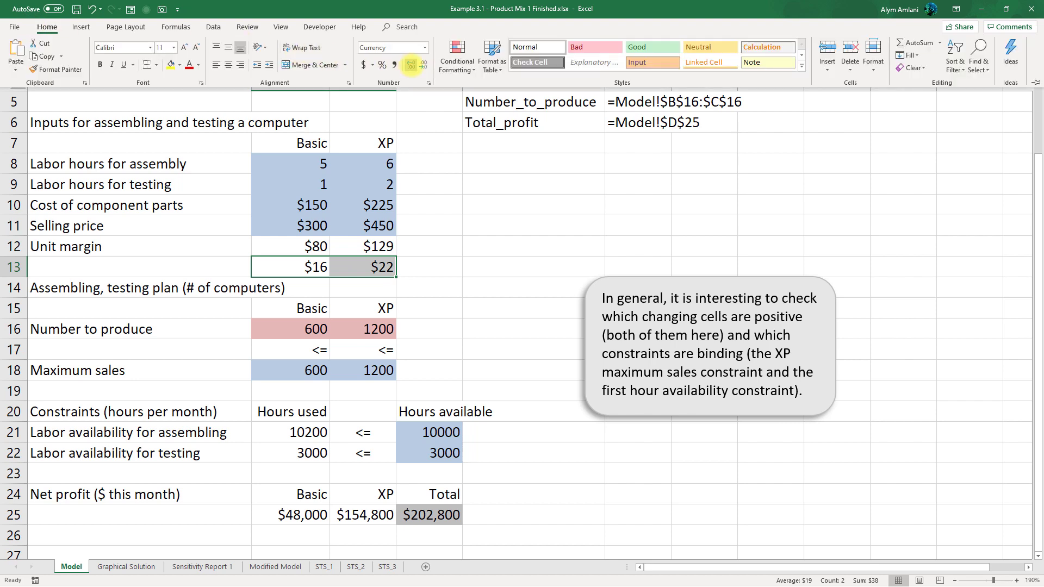
click(411, 65)
click(411, 65)
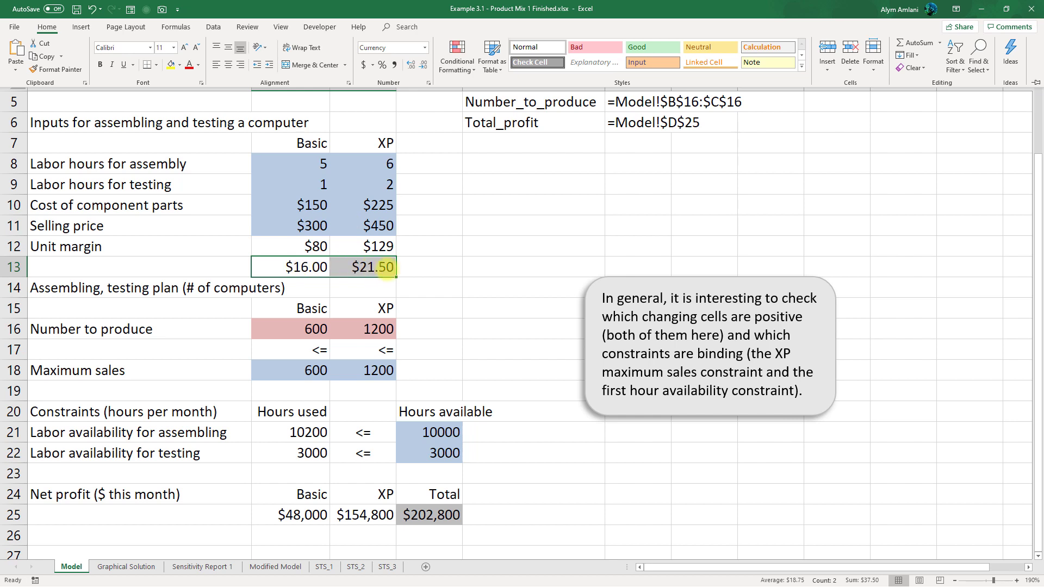
click(413, 266)
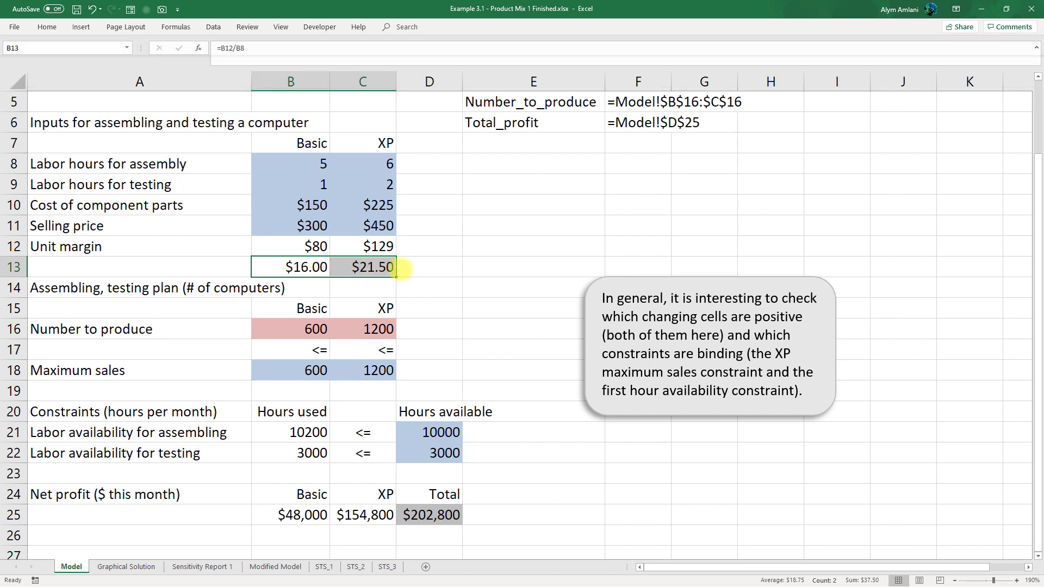
click(409, 266)
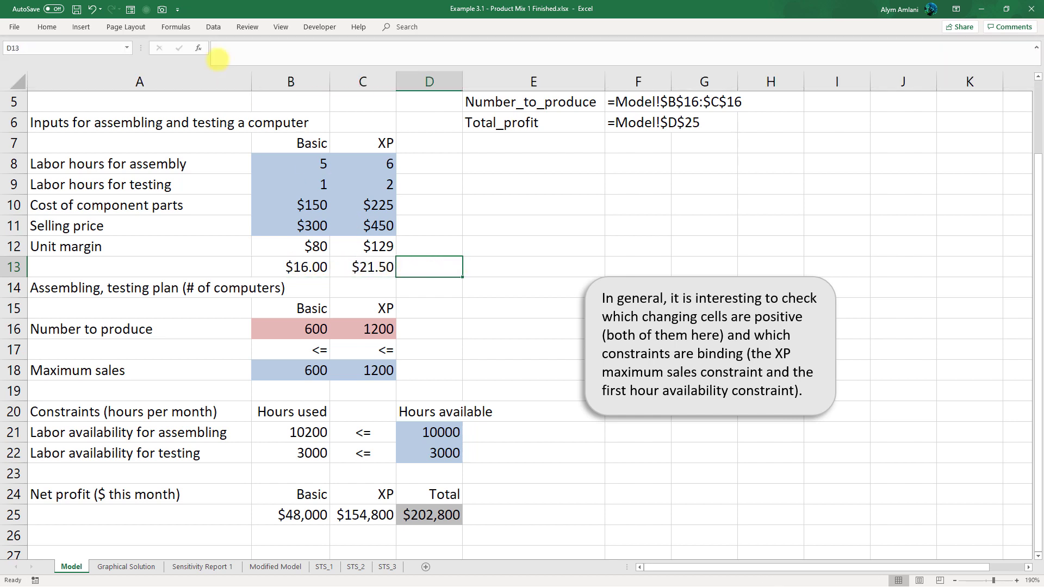
- Check in Excel's add-in settings whether the Solver Add-in is enabled
click(202, 27)
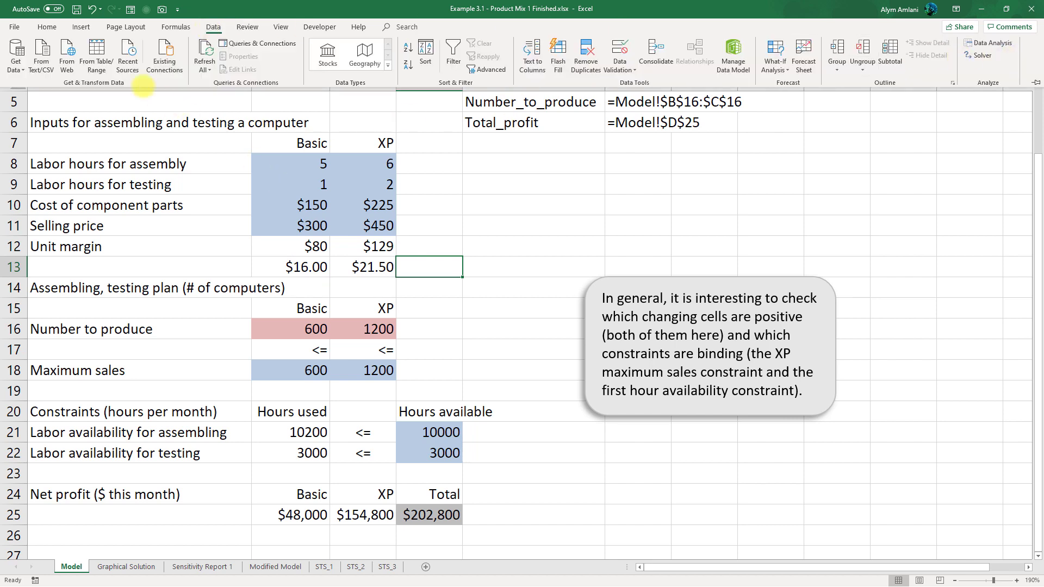
click(15, 27)
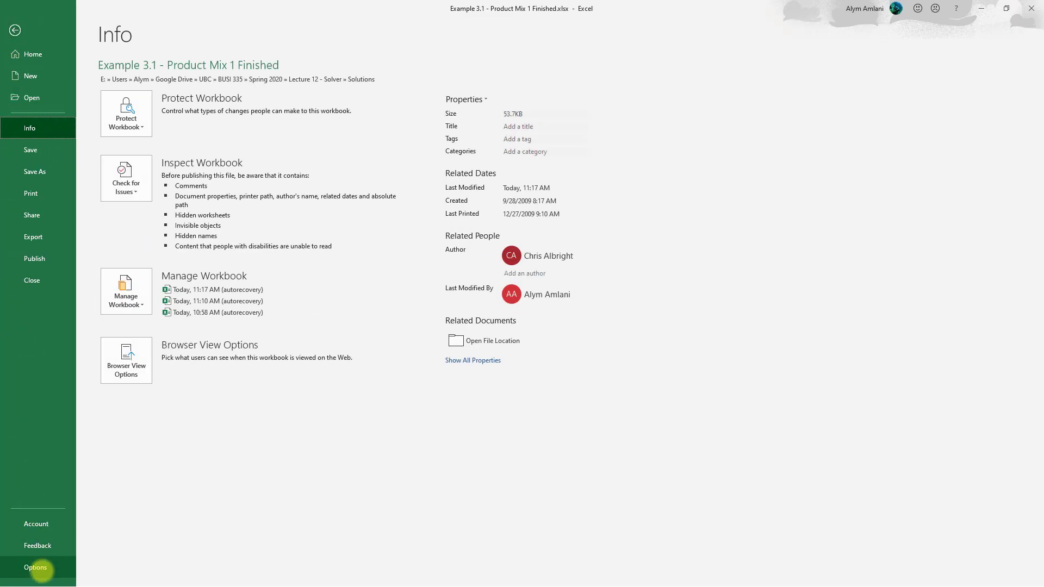
click(35, 567)
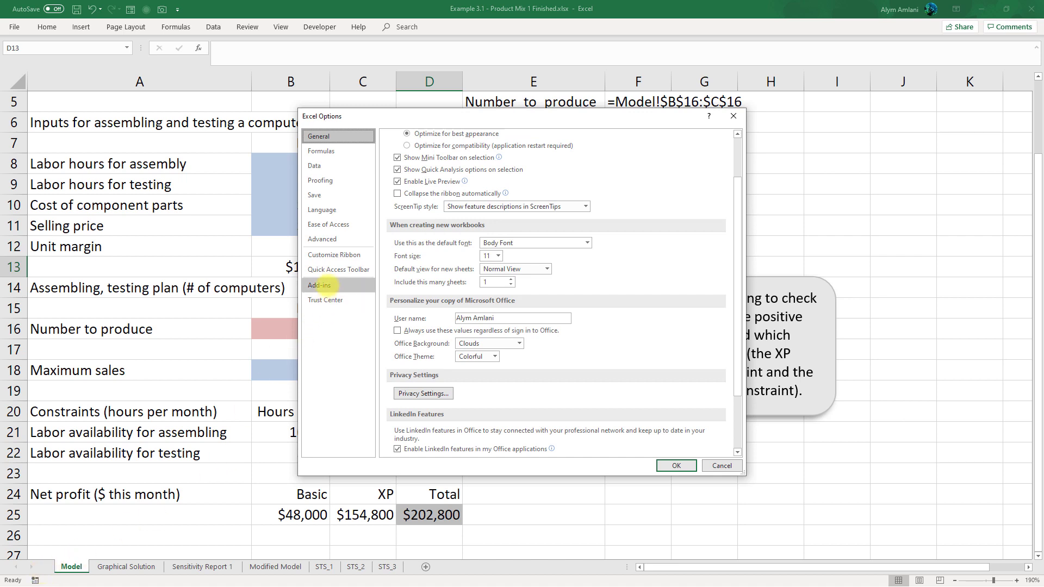
click(320, 285)
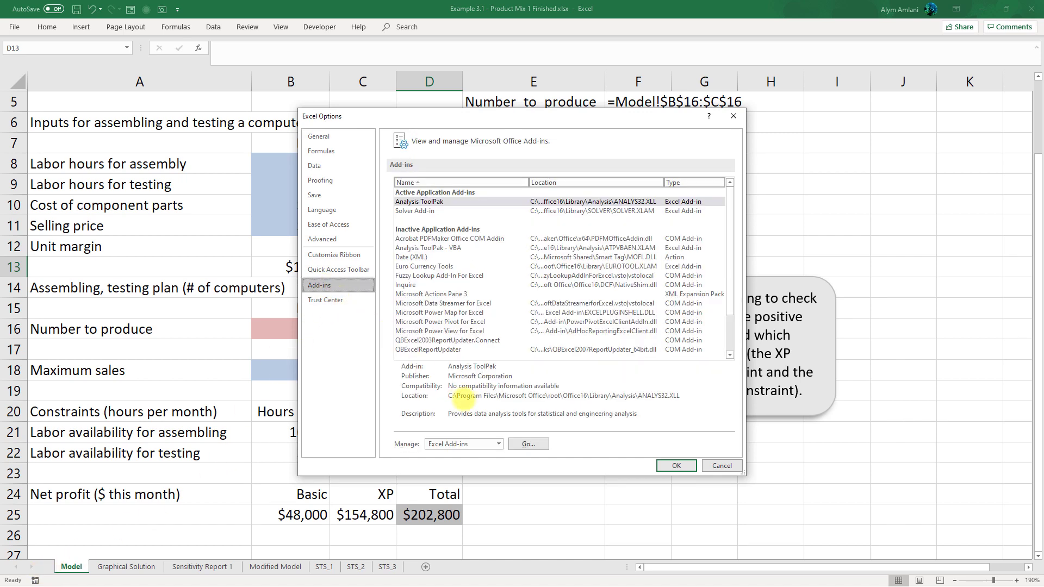
click(519, 444)
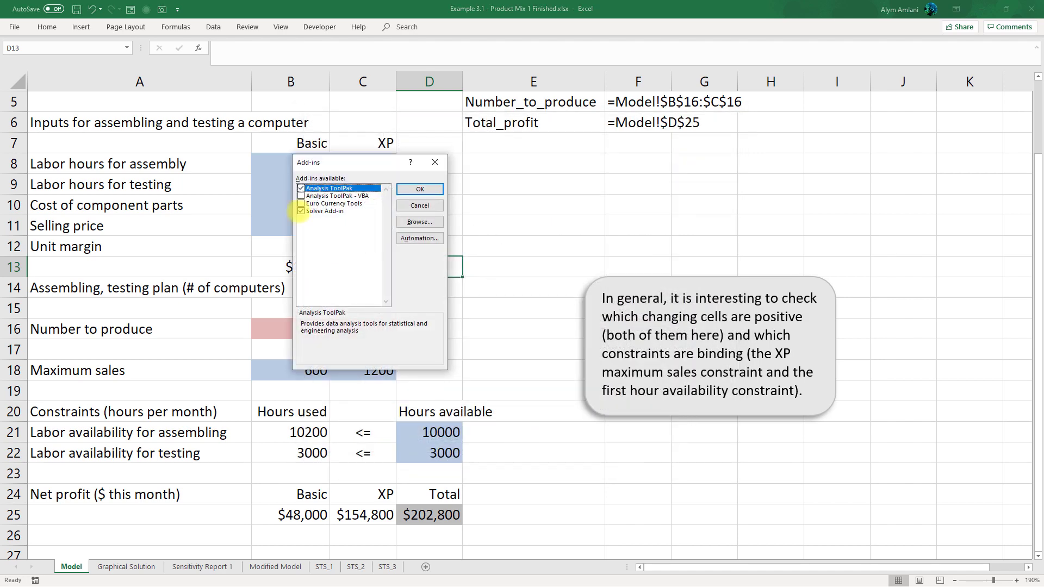
click(420, 189)
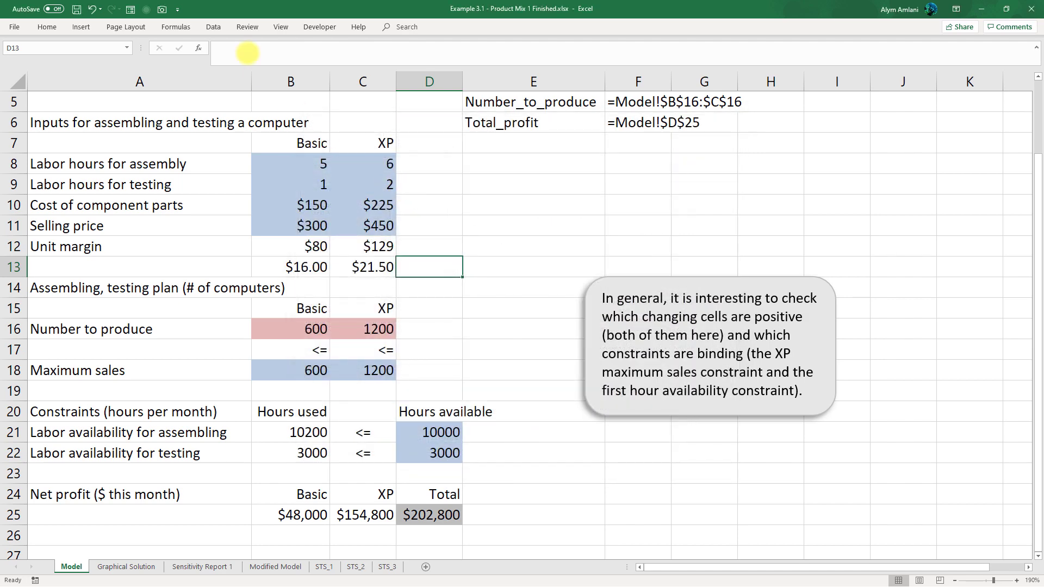
- Open Solver and set the changing variable cells to $B$16:$C$16
click(214, 26)
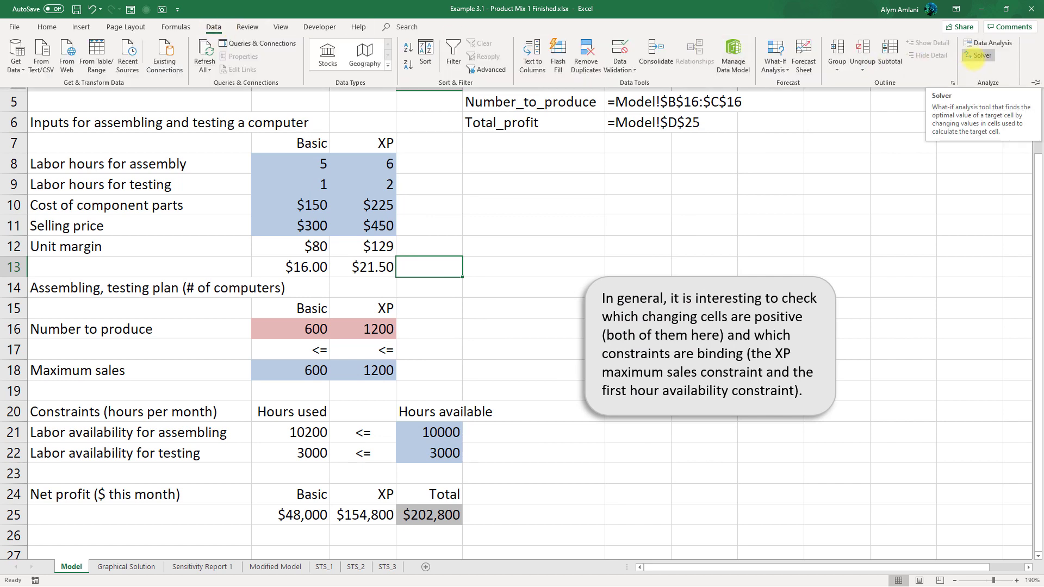
click(973, 55)
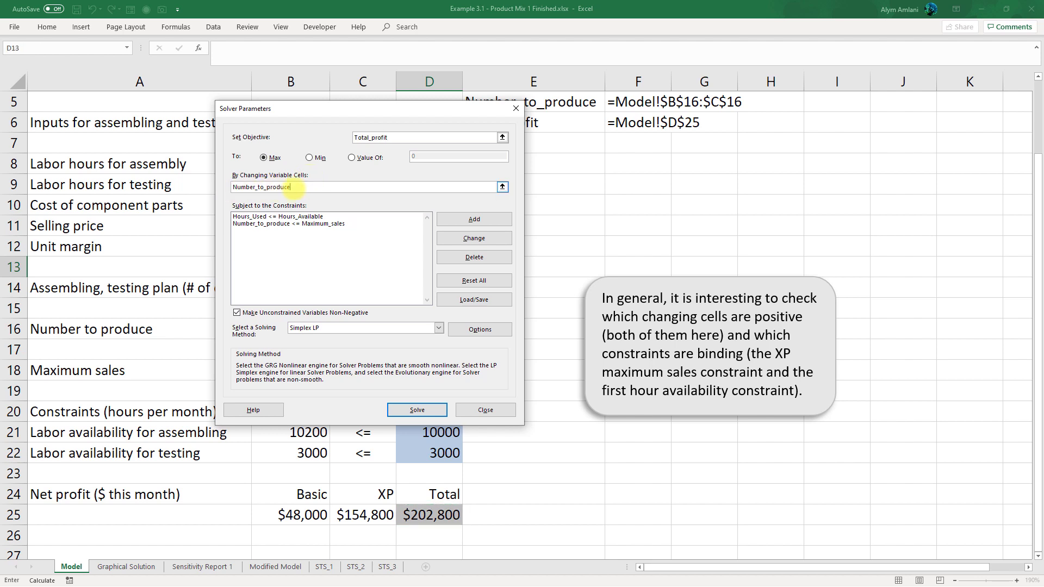
drag(294, 112, 586, 126)
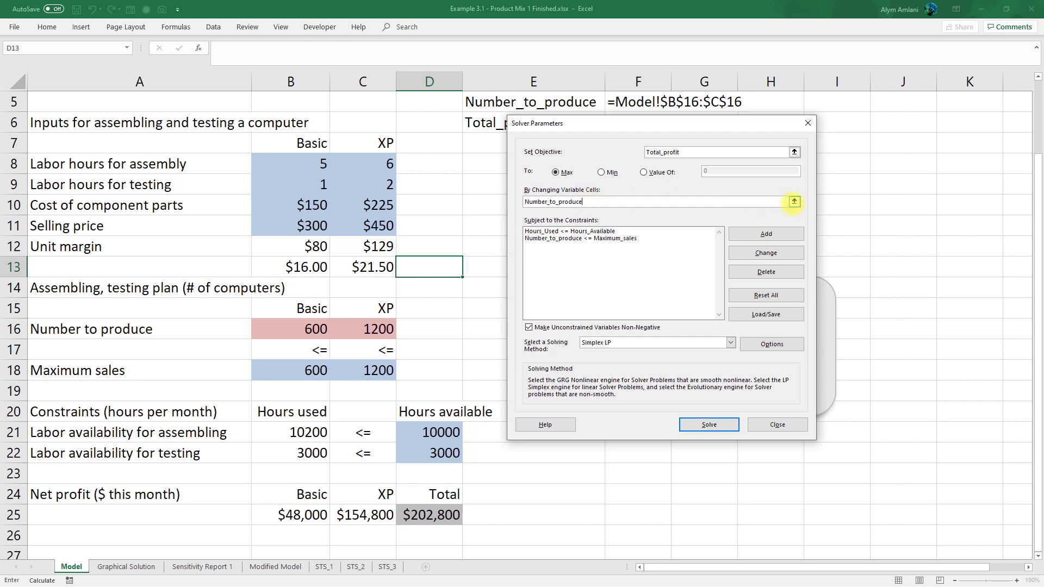
click(795, 202)
drag(316, 329, 344, 330)
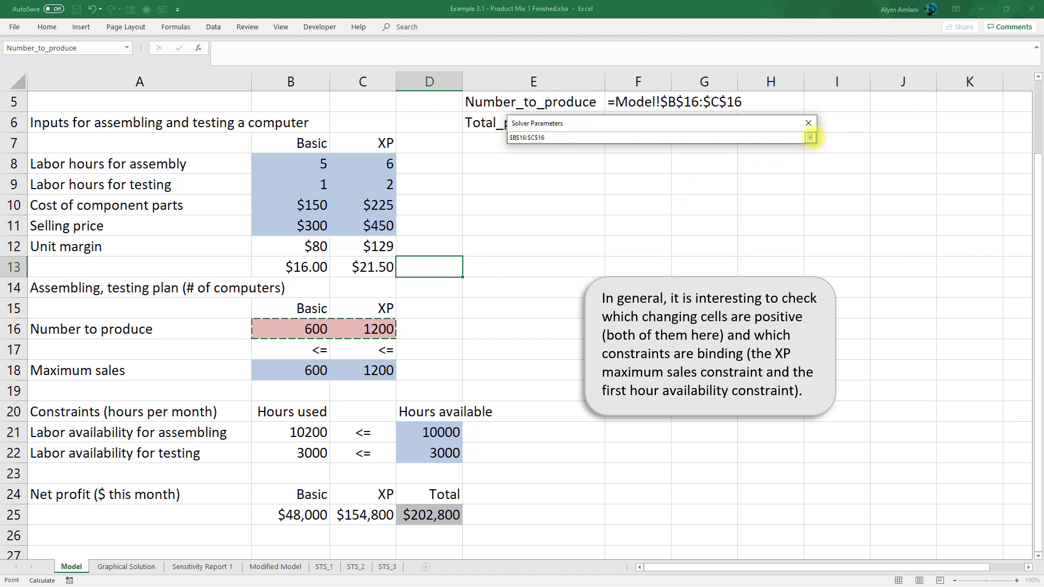
click(810, 138)
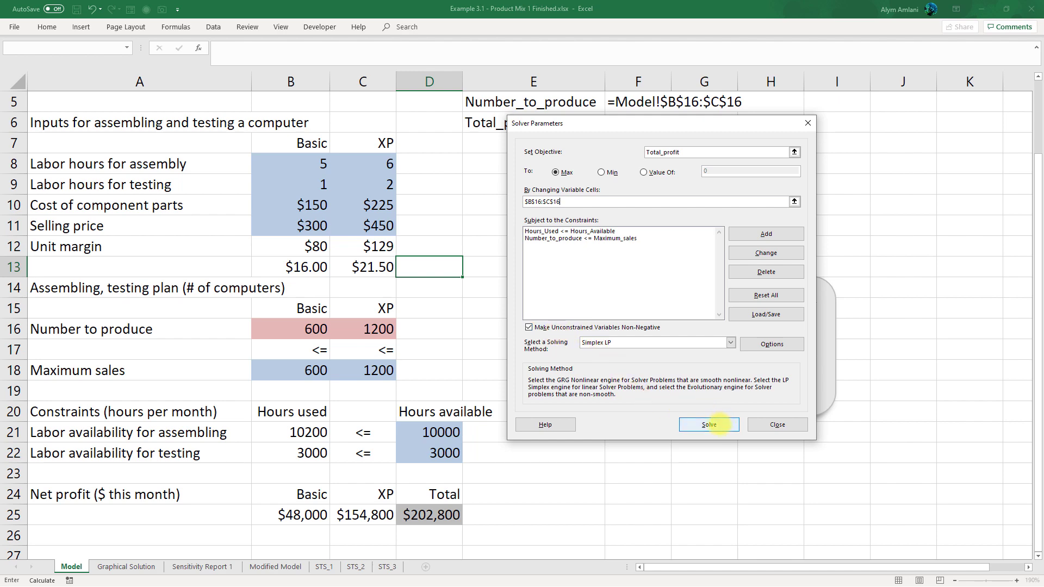
- Solve the model and select the Answer, Sensitivity and Limits reports, then discard the solver results
click(709, 424)
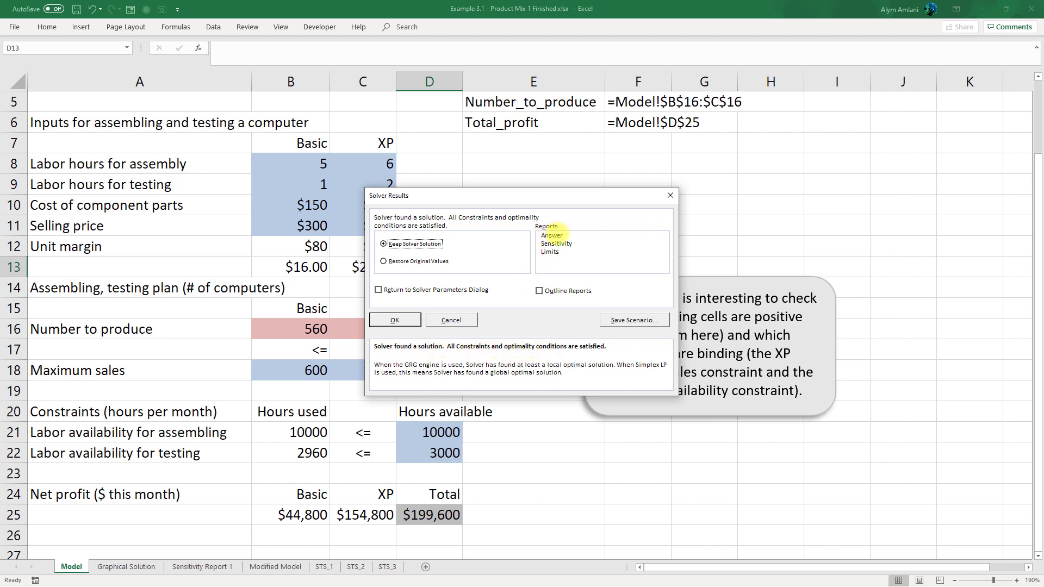
click(553, 235)
click(557, 243)
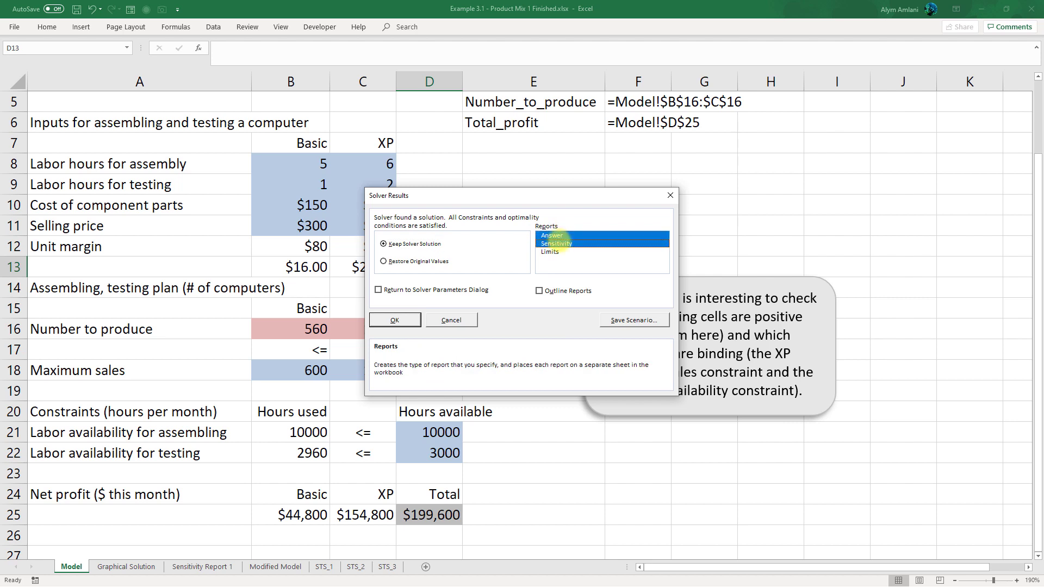
click(556, 251)
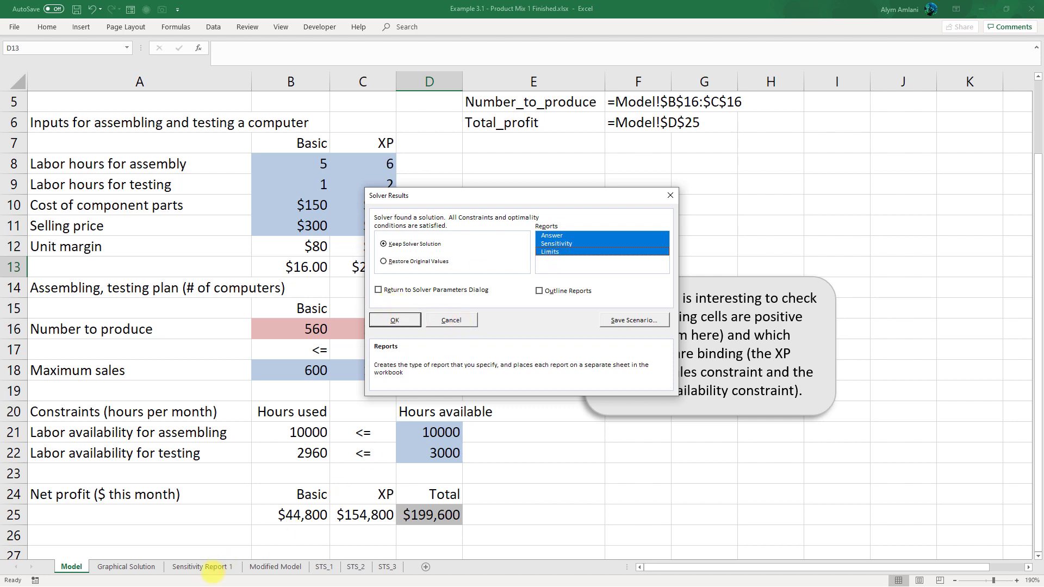
click(397, 320)
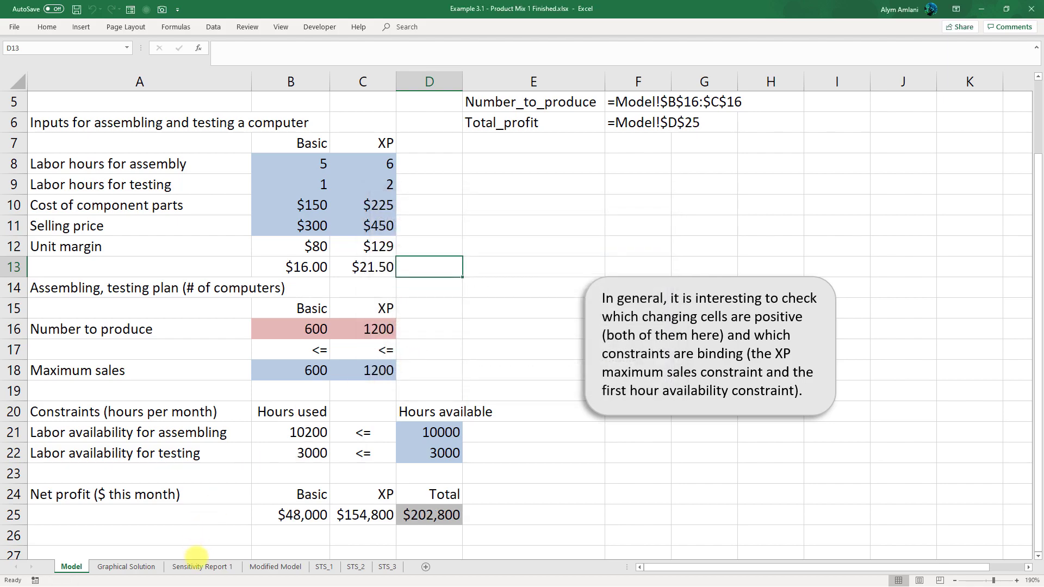
- Open the Sensitivity Report 1 sheet
click(200, 566)
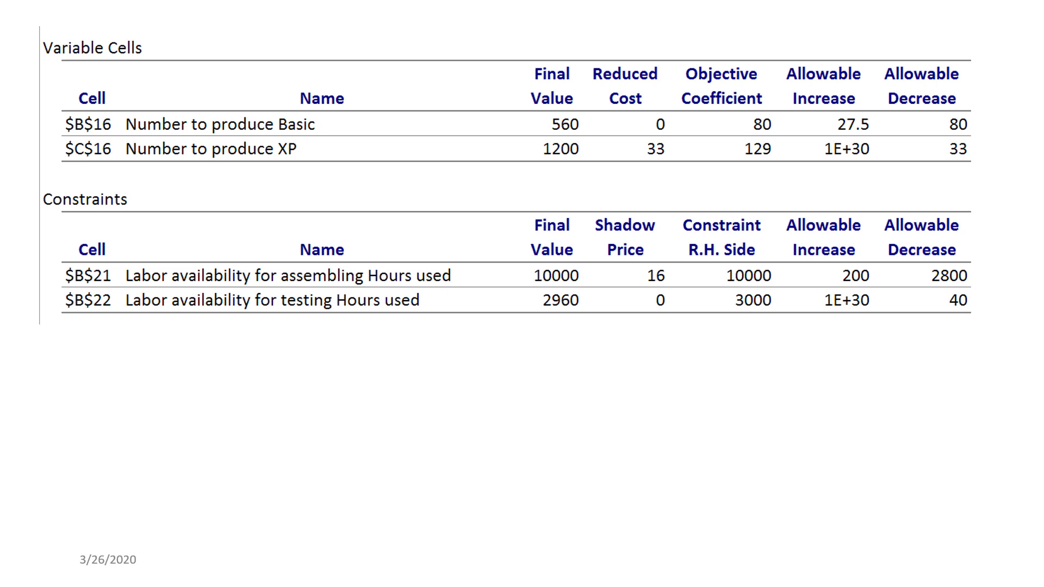
key(Right)
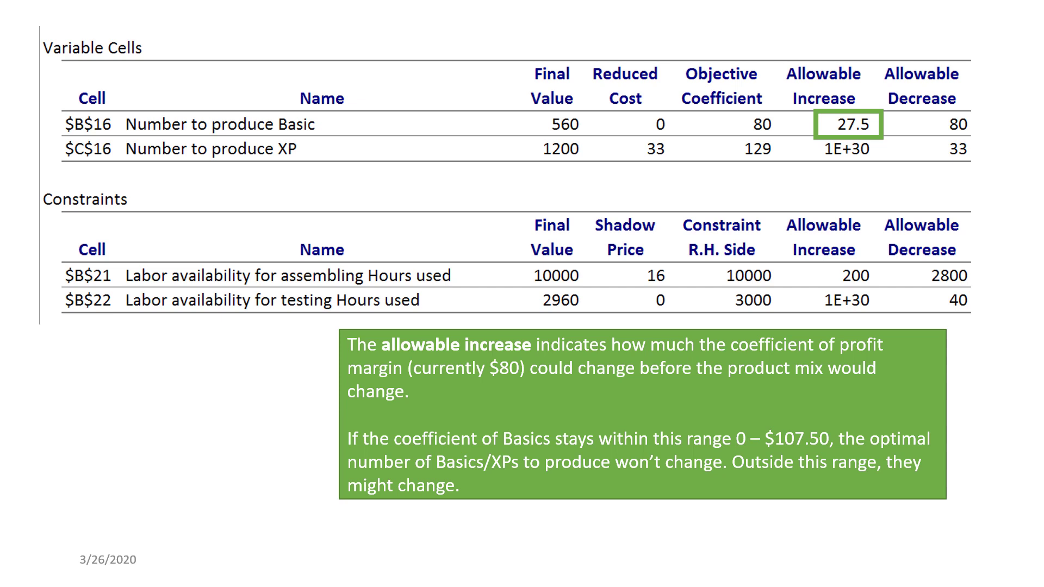